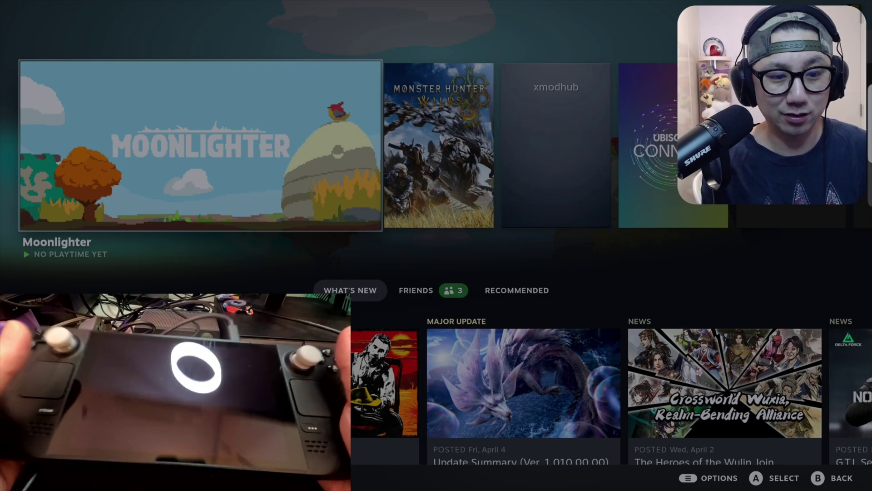
Step: Browse the Recent Games row and settle focus back on Moonlighter
key("Right")
key("Left")
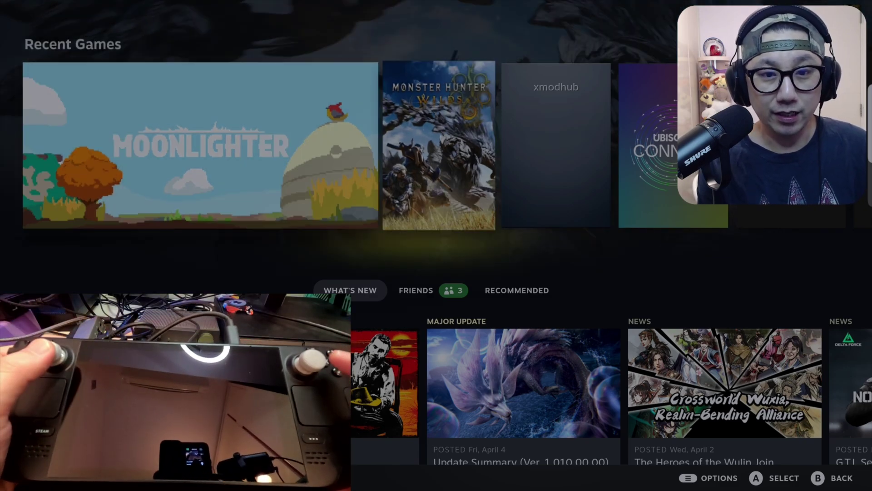
key("Right")
key("Left")
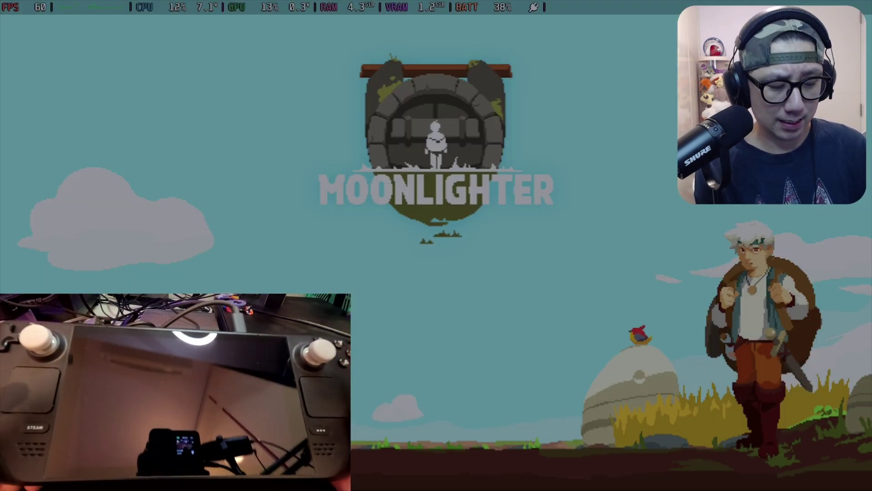
Step: From the Steam menu, open Settings > System and scroll to About to view SteamOS 3.6.24
key("super")
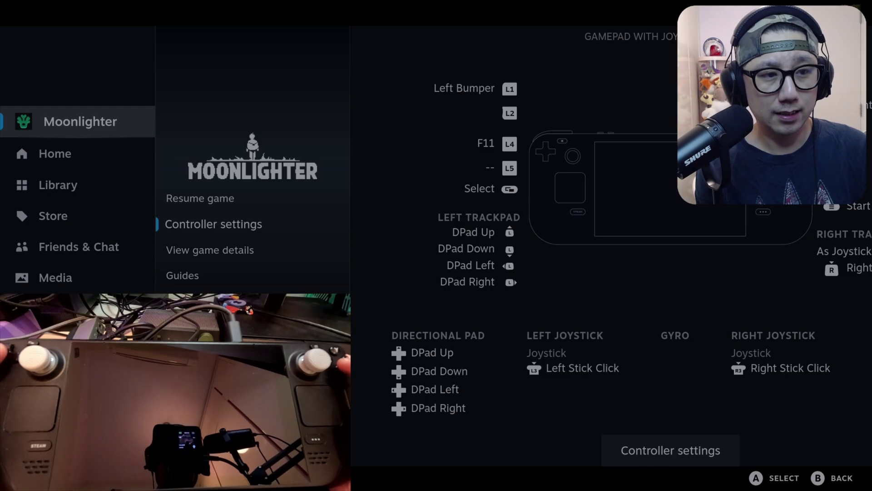
key("Escape")
key("Return")
key("Down")
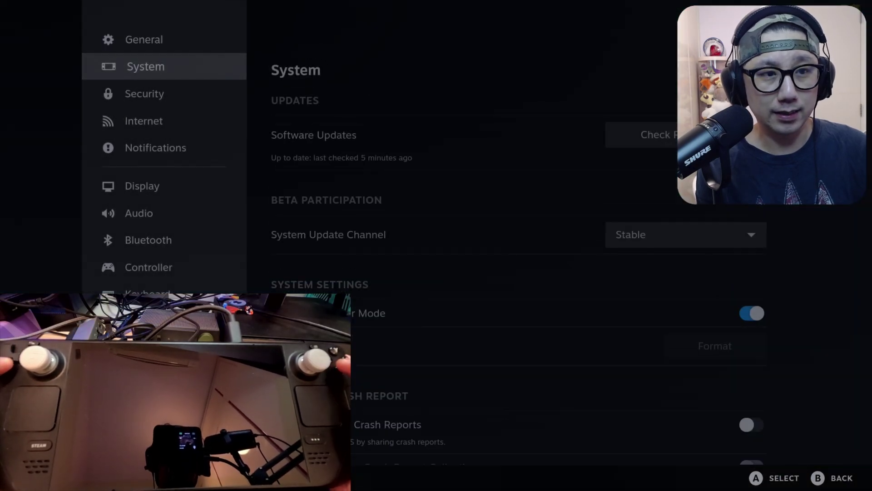
key("Right")
key("Down")
key("Down")
key("Down")
key("Down")
key("Down")
key("Down")
key("Down")
key("Down")
key("Down")
key("Down")
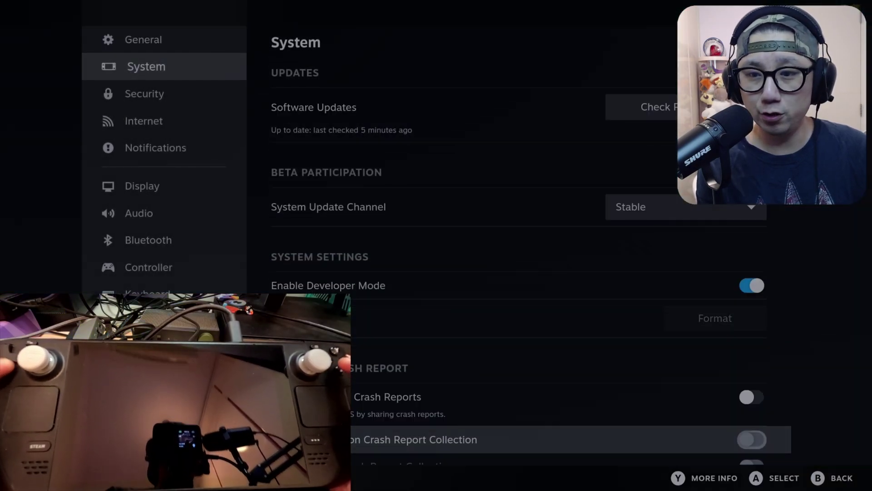
key("Down")
key("Down")
key("Down")
key("Down")
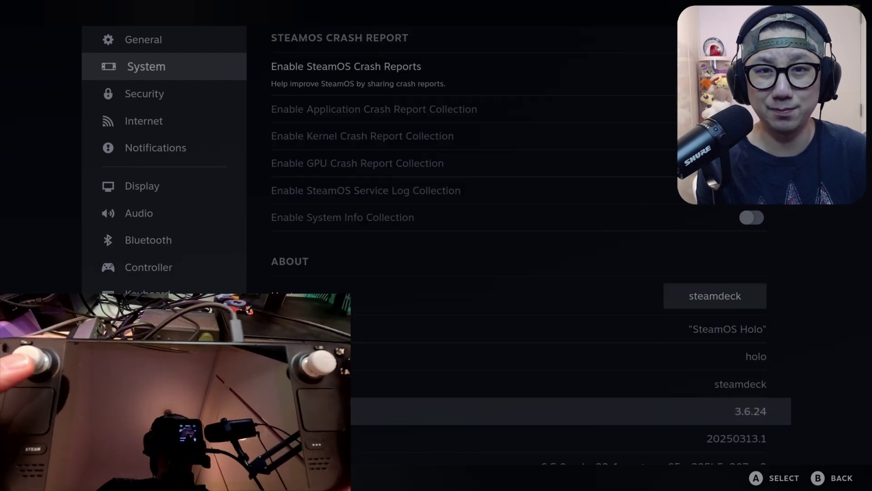
key("Left")
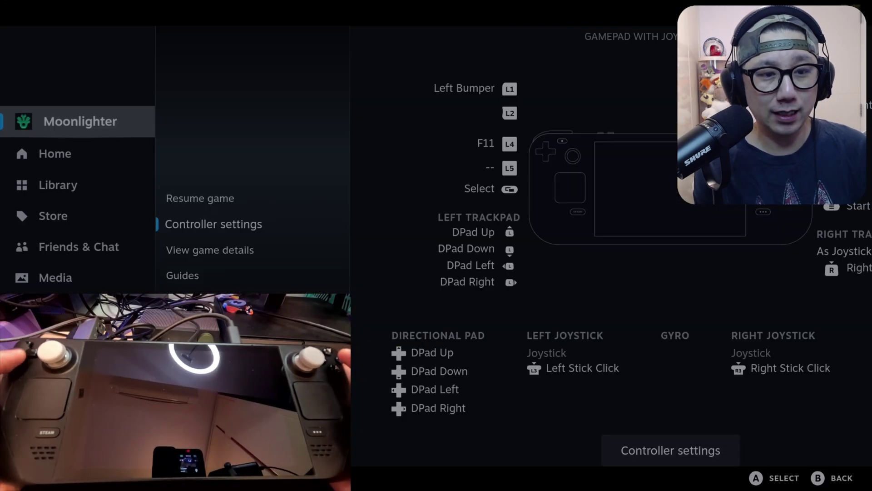
Step: In Moonlighter's controller settings, verify Enable Back Grip Buttons is on and L4 is bound to F11
key("Return")
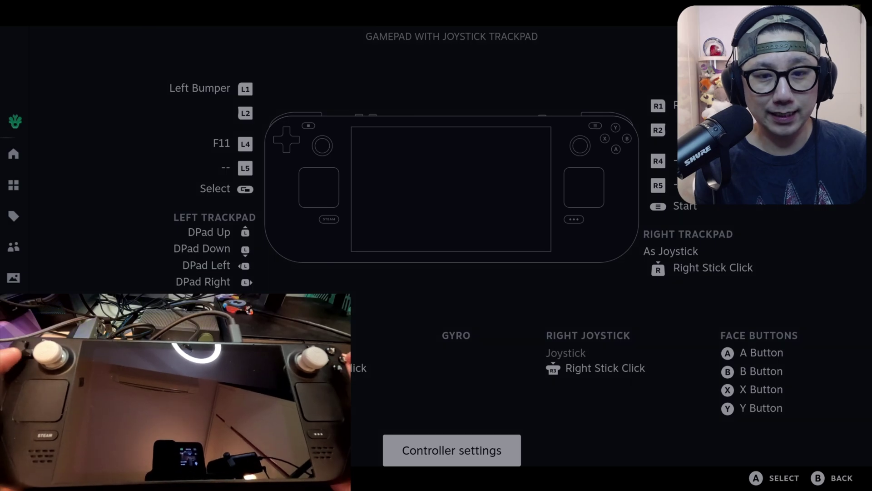
key("Return")
key("Down")
key("Down")
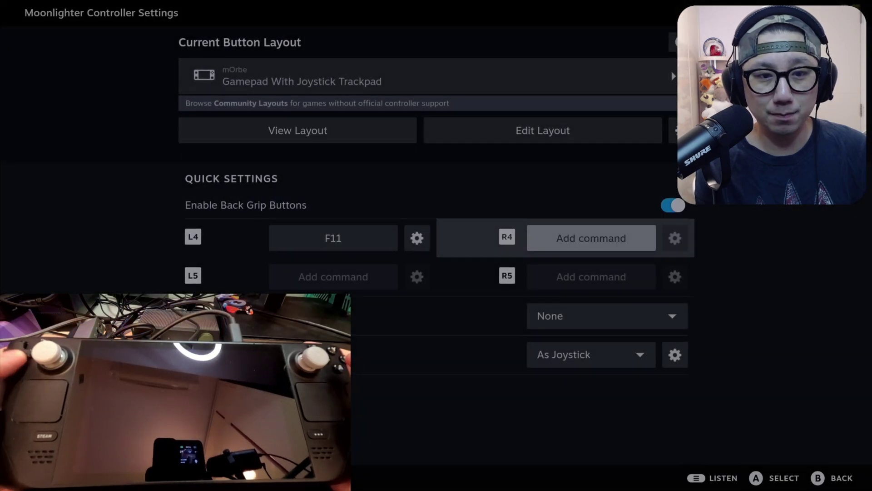
key("Up")
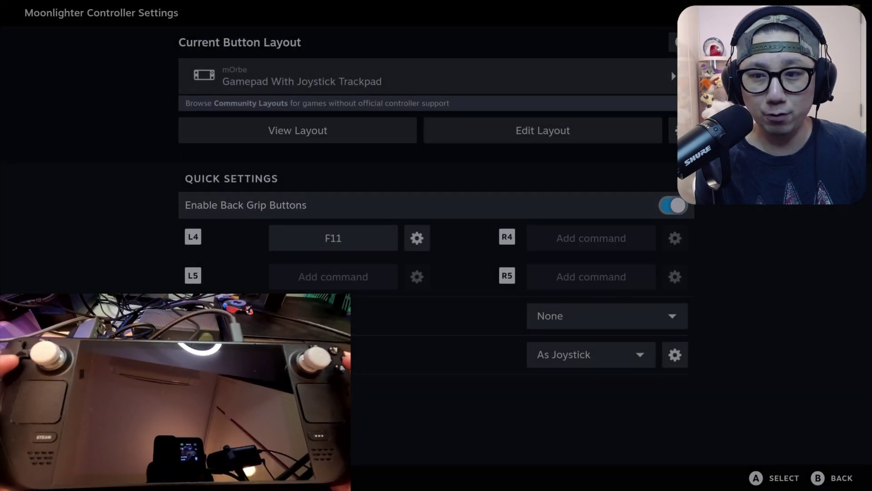
key("Down")
key("Left")
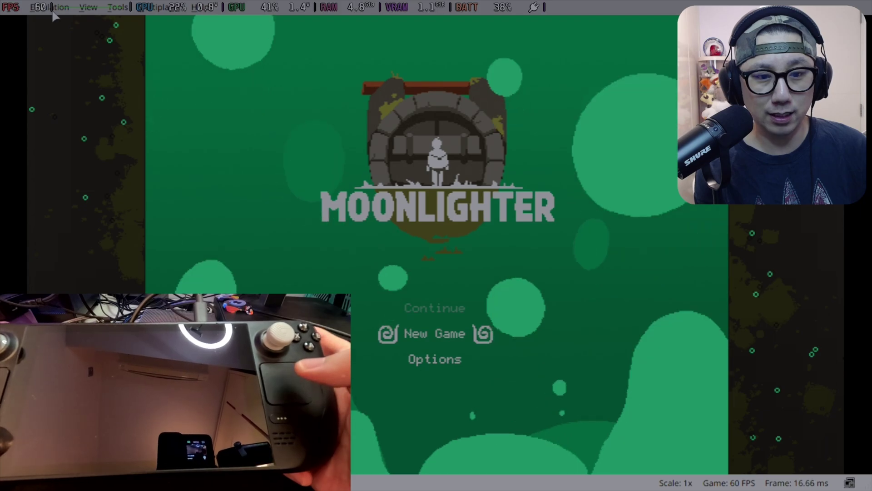
Step: Open yuzu's Emulation > Configure > Controls page and keep Player 1 as Pro Controller
left_click(52, 9)
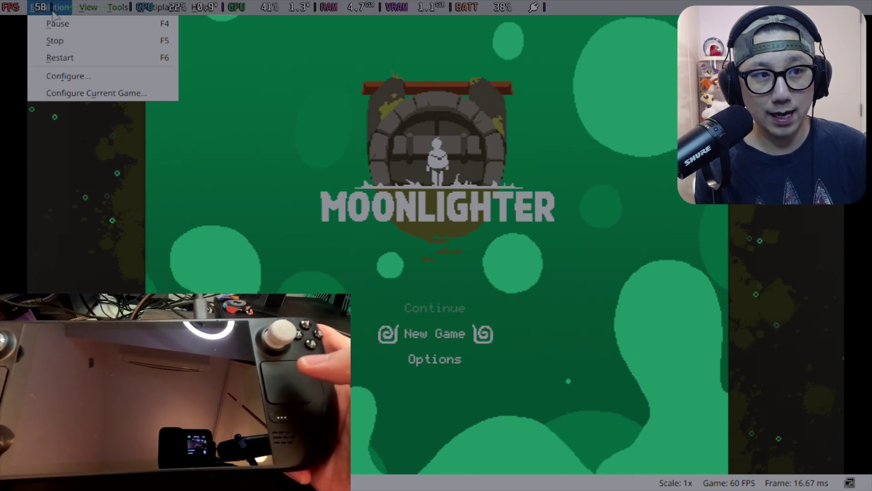
left_click(67, 77)
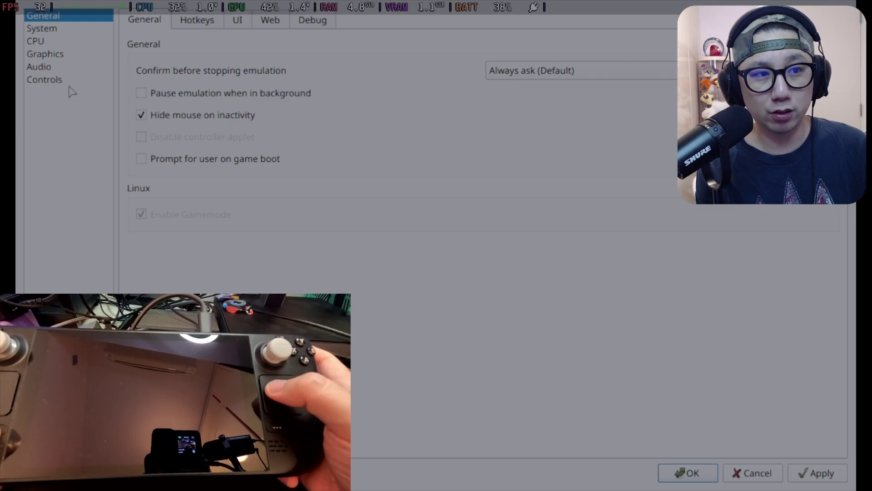
left_click(44, 80)
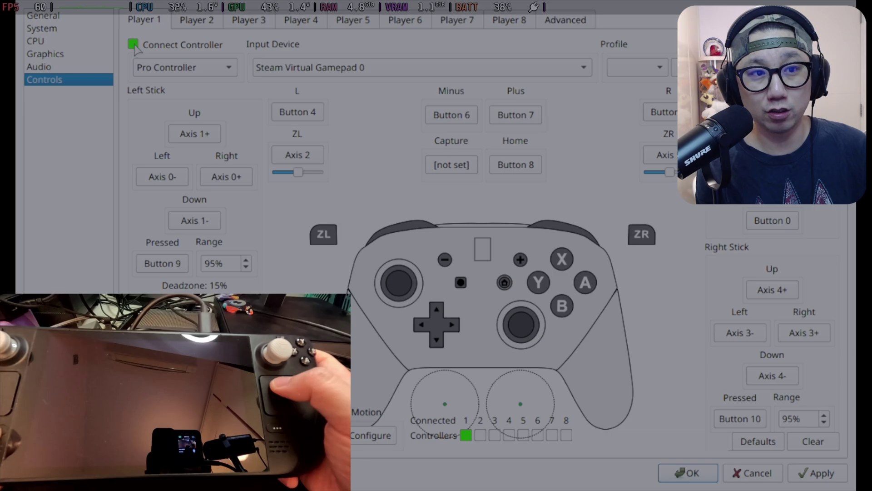
left_click(178, 77)
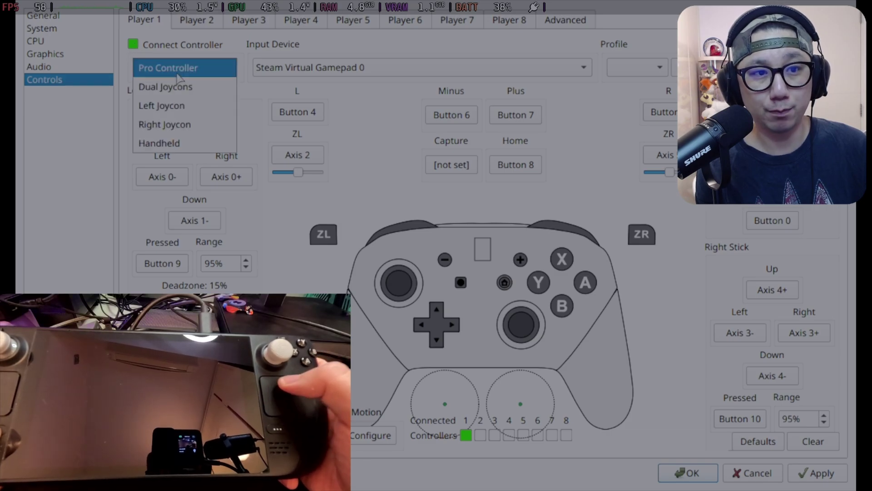
left_click(296, 67)
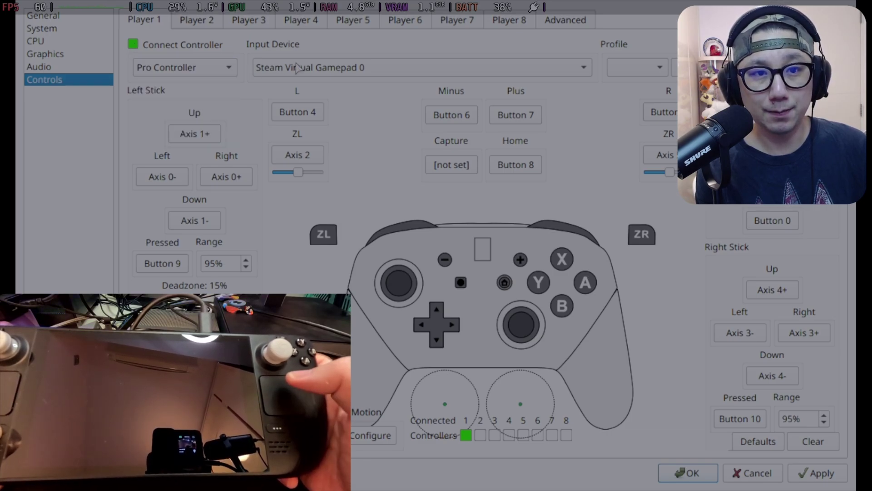
Step: Set Player 1's input device to Steam Virtual Gamepad 0
left_click(299, 68)
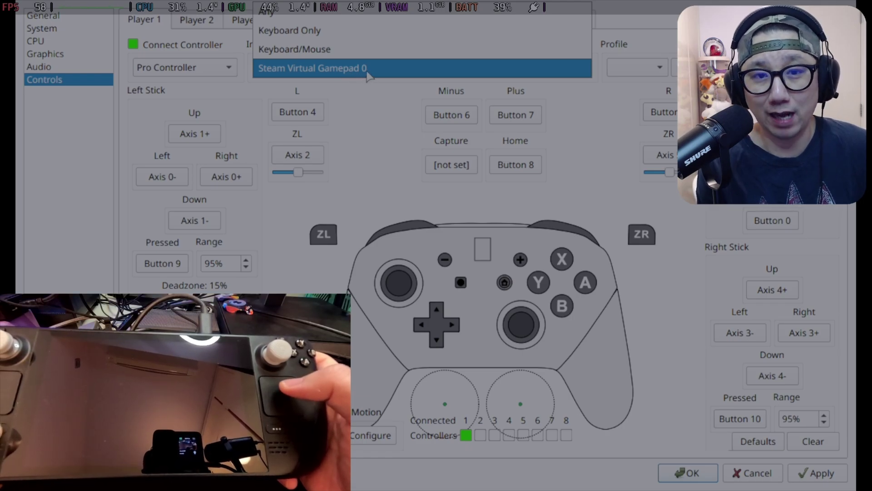
left_click(337, 65)
left_click(337, 69)
left_click(337, 70)
left_click(337, 73)
left_click(337, 73)
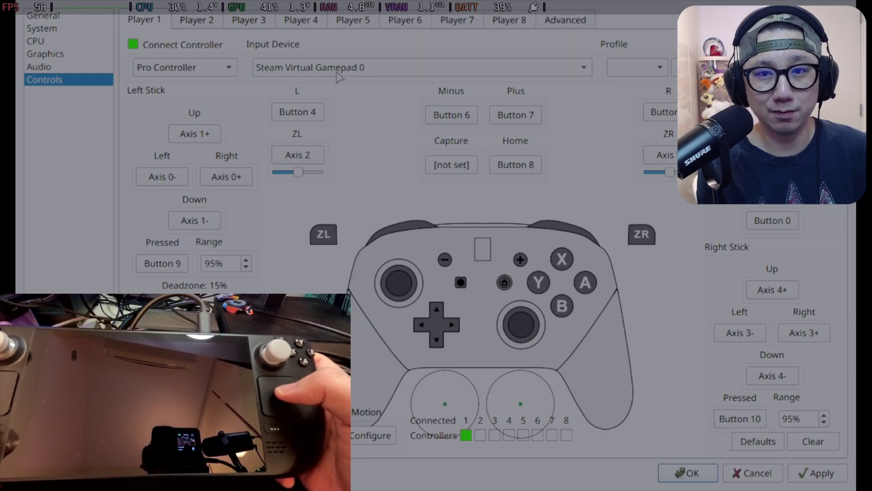
left_click(337, 72)
left_click(337, 70)
left_click(299, 73)
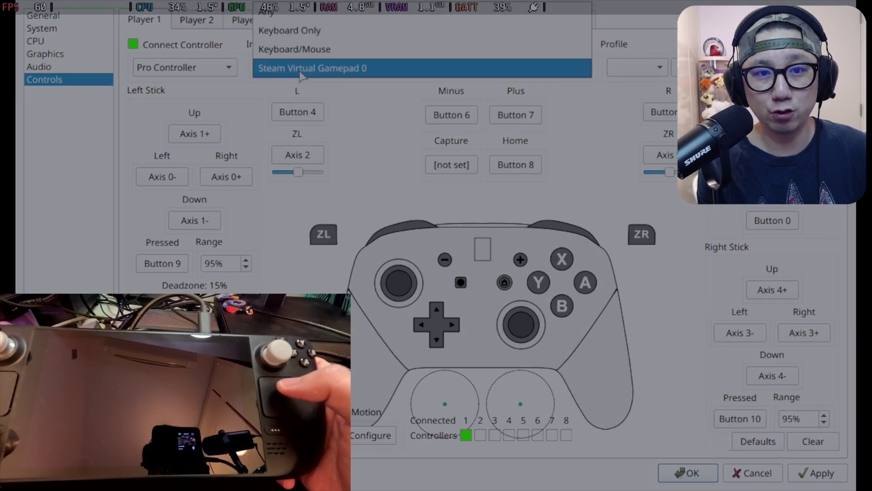
left_click(300, 72)
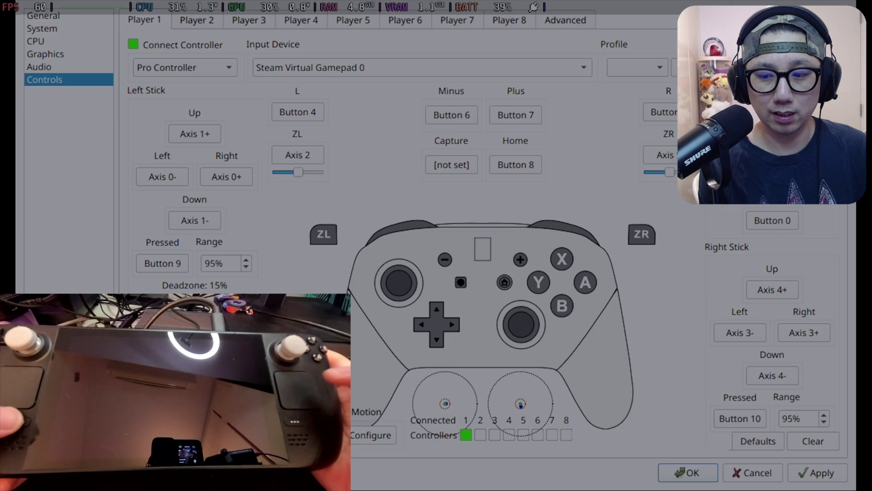
Step: Apply the Player 1 controller settings and close the Configuration dialog with OK
left_click(817, 475)
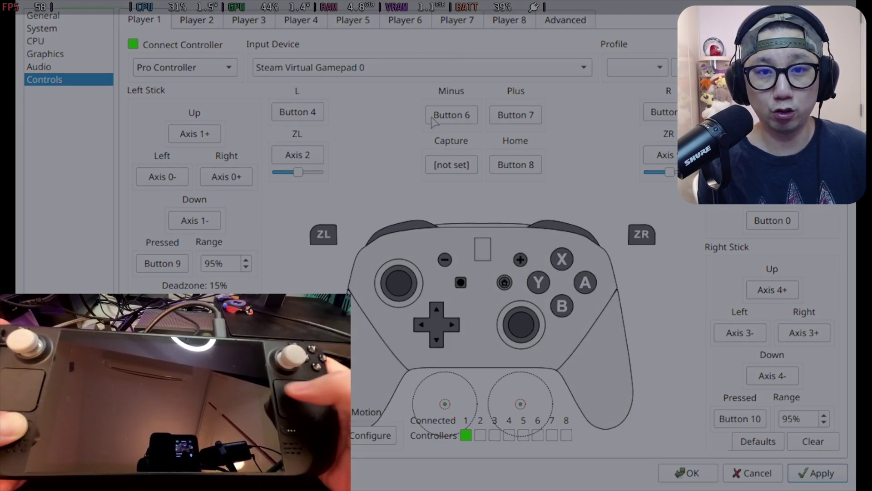
left_click(584, 68)
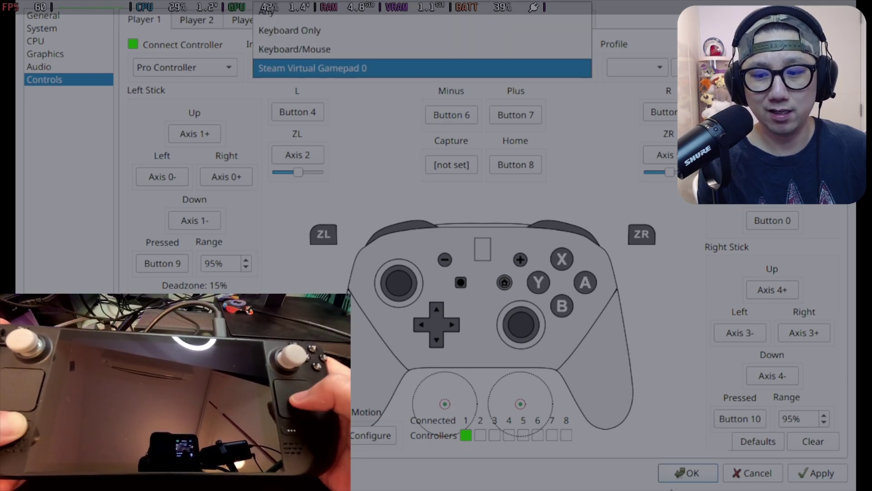
left_click(676, 475)
Step: Save the controls, then start a new Moonlighter game on Hard difficulty
left_click(686, 473)
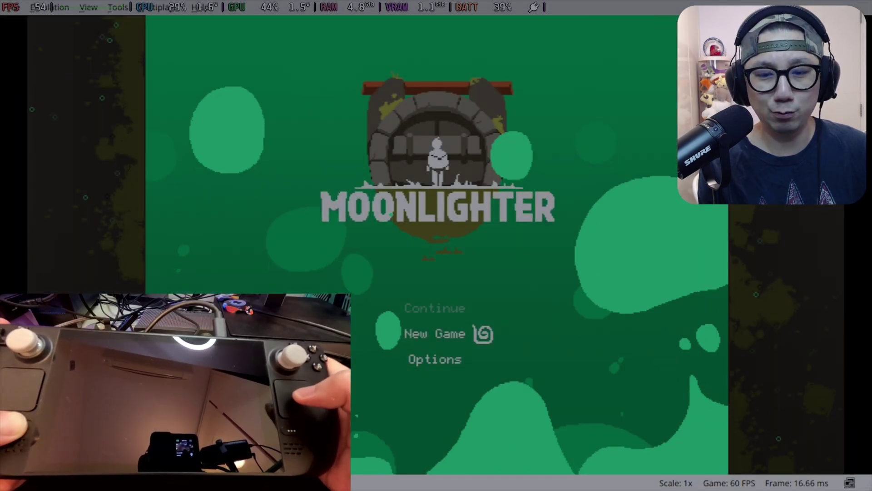
key("Return")
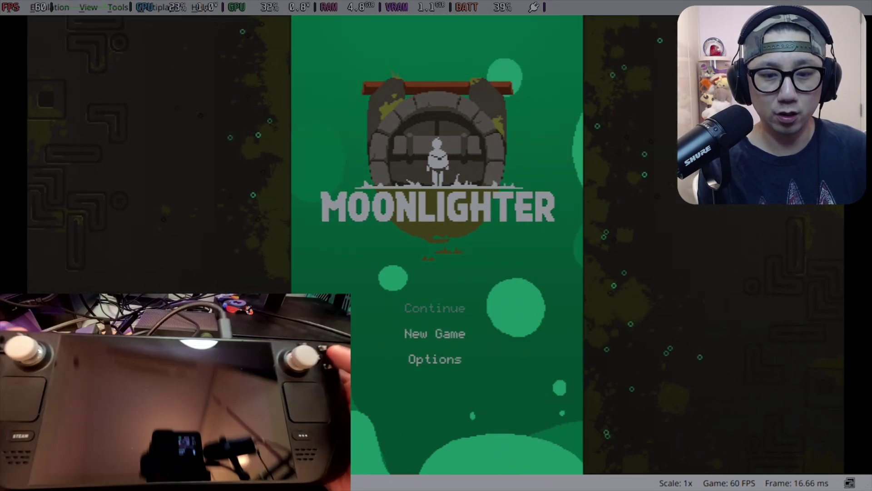
key("Return")
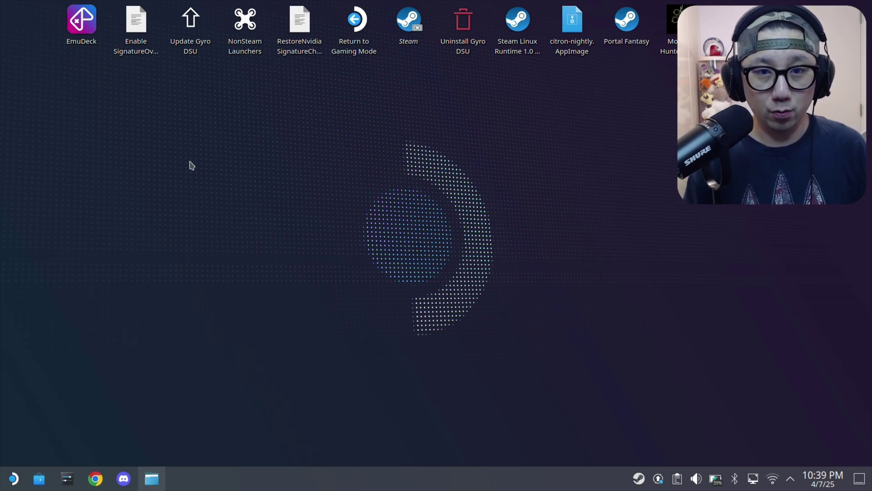
Step: Launch yuzu.AppImage from Dolphin's Applications folder and open Emulation > Configure > Controls
left_click(151, 478)
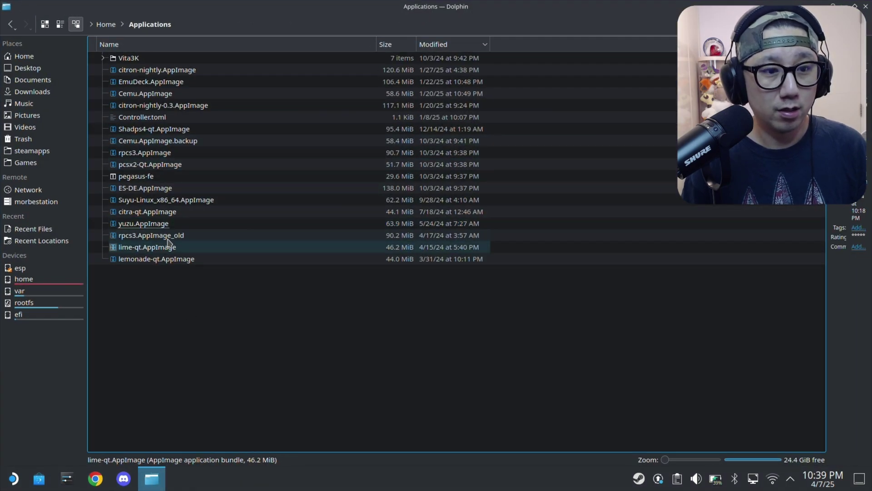
left_click(149, 225)
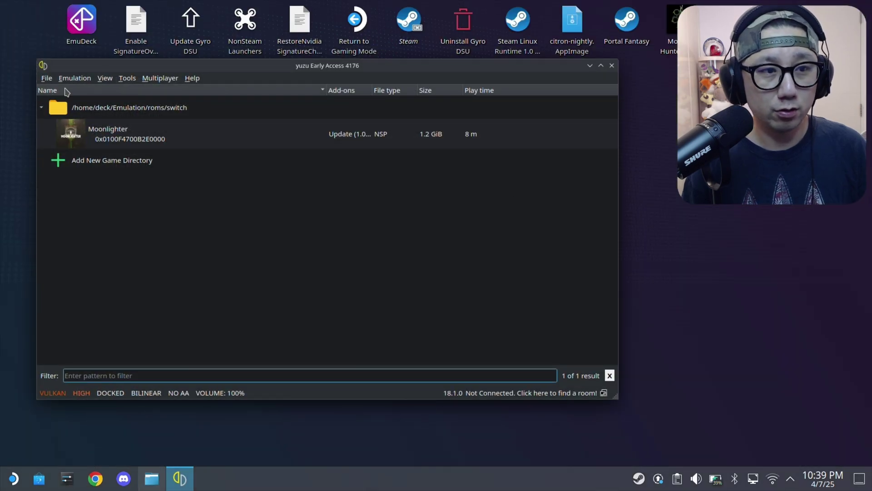
left_click(74, 78)
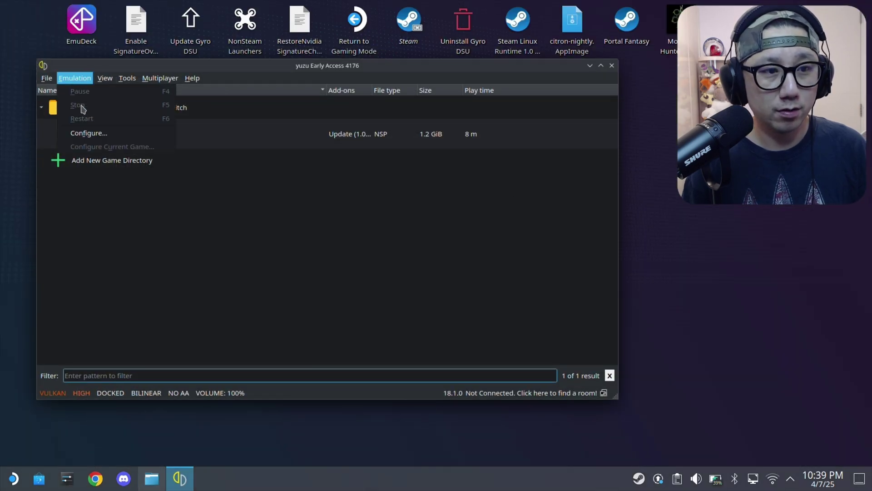
left_click(86, 132)
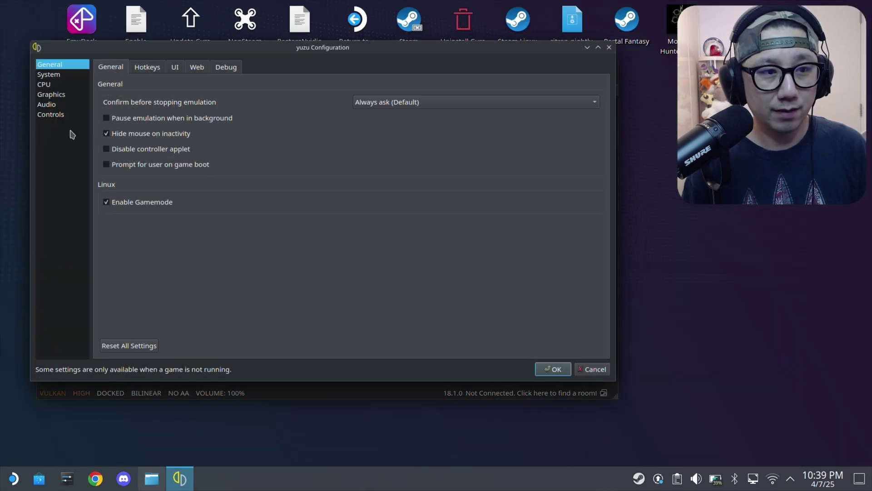
left_click(56, 117)
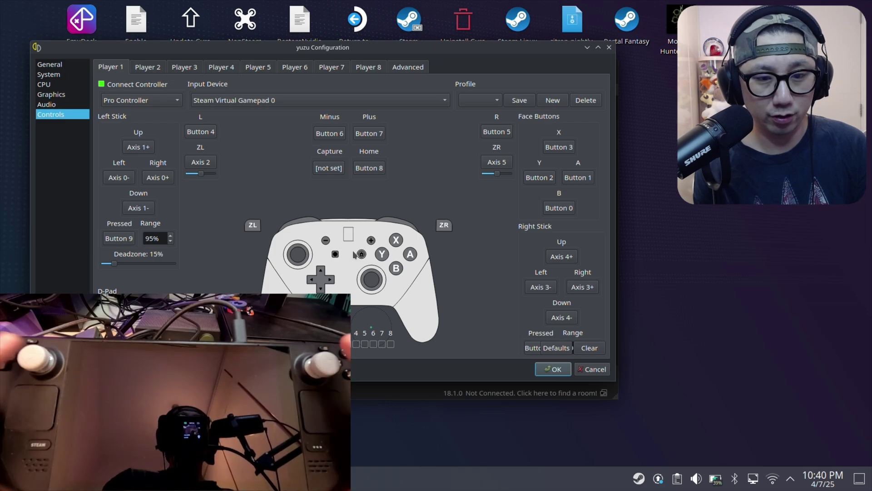
Step: Confirm Player 1 stays a Pro Controller using Steam Virtual Gamepad 0 as input device
key("Tab")
key("Tab")
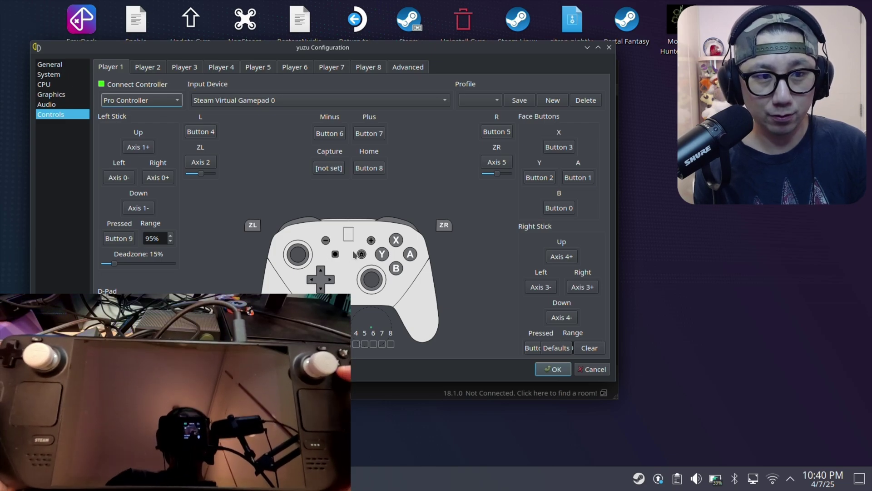
key("space")
key("Return")
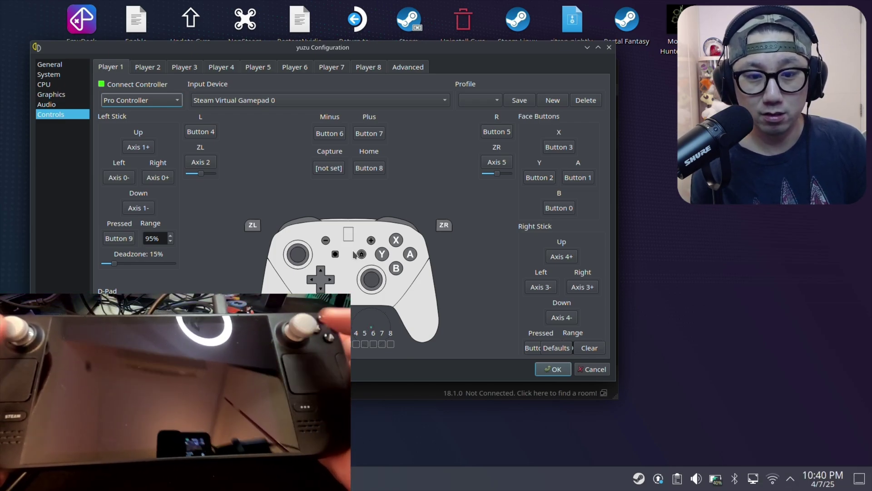
left_click(266, 105)
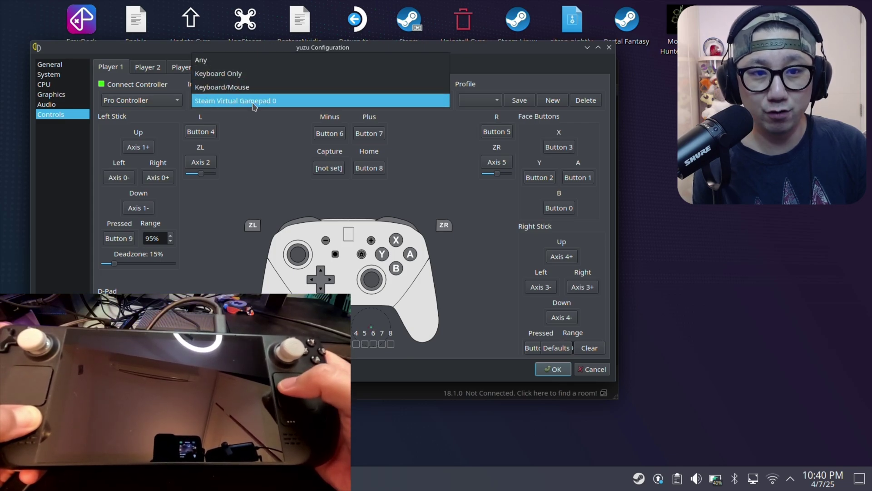
left_click(265, 103)
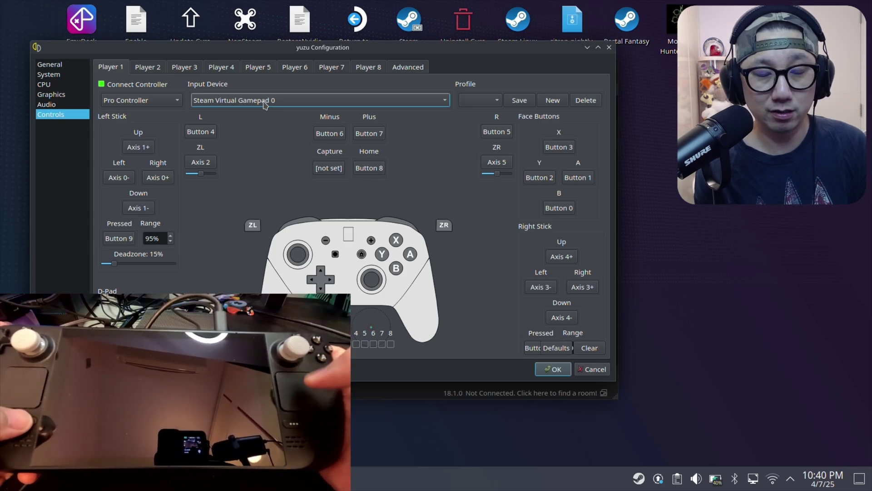
left_click(266, 104)
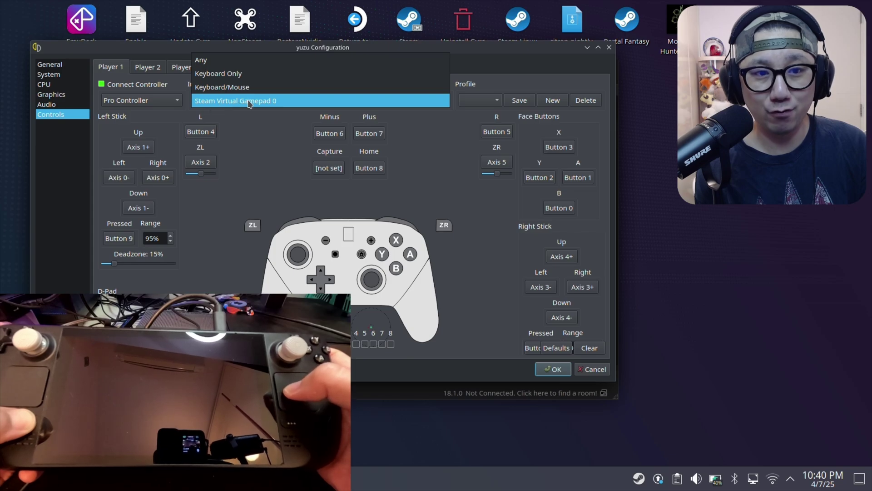
left_click(266, 104)
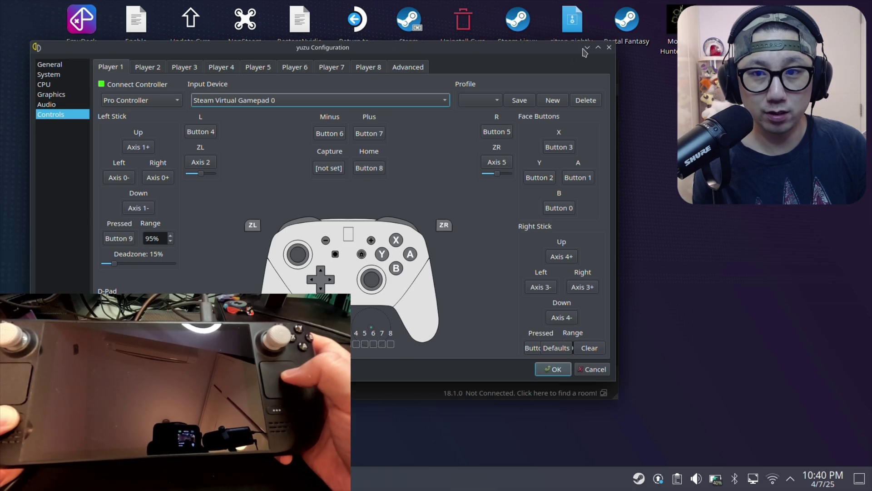
left_click(609, 48)
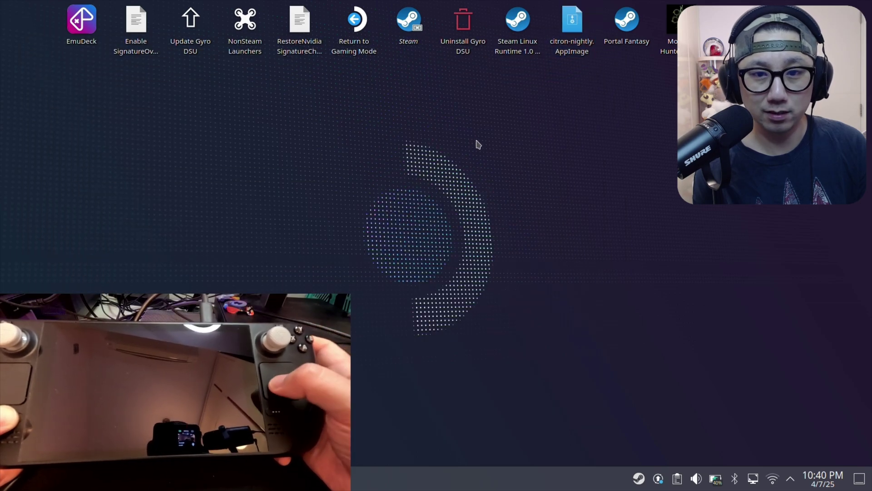
left_click_drag(477, 142, 488, 202)
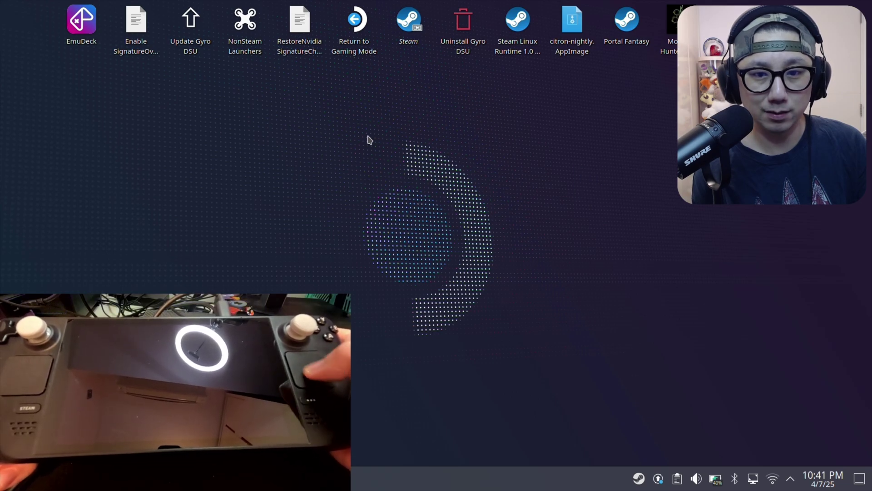
left_click_drag(368, 135, 486, 247)
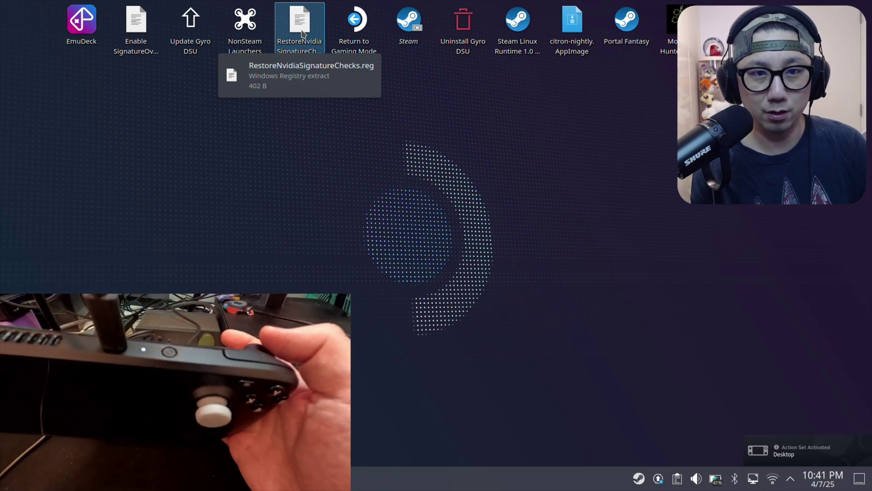
left_click(301, 32)
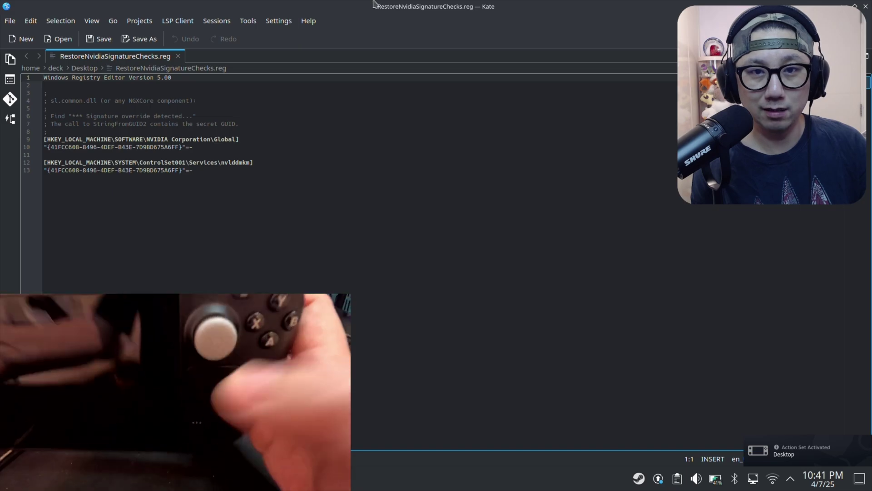
left_click(866, 6)
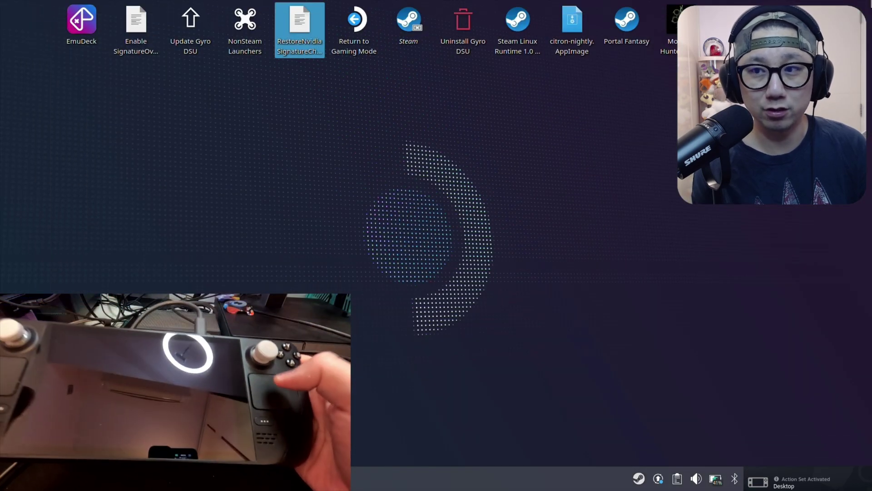